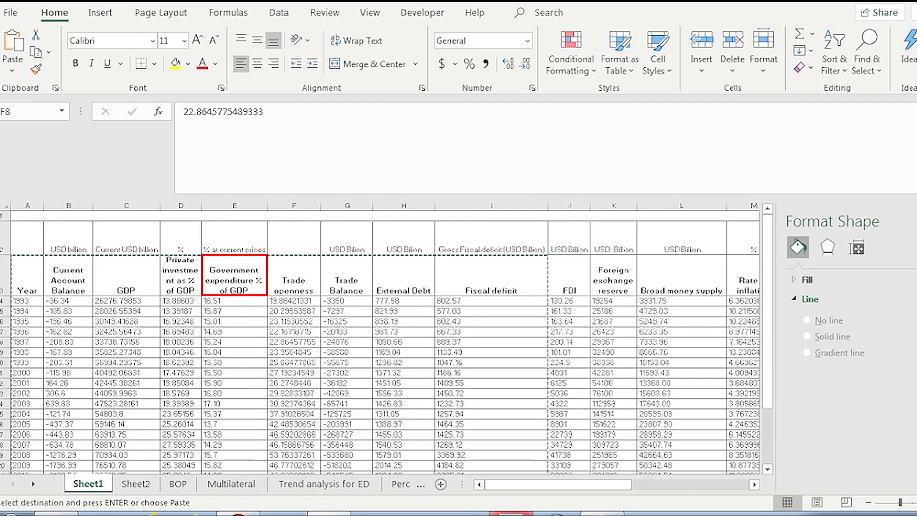
Copy the Excel data from the Year to the Fiscal deficit column, headers included, for 1993 to 2016
left_click(511, 514)
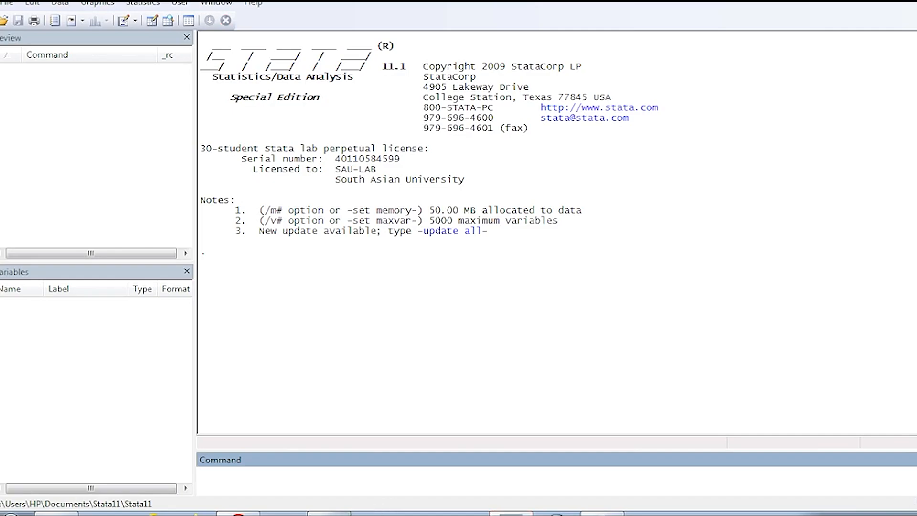
left_click(329, 513)
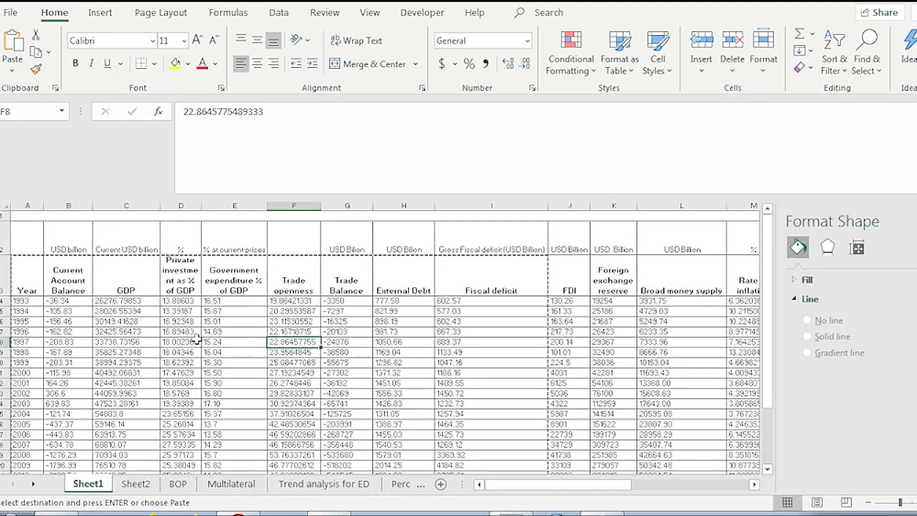
left_click_drag(24, 286, 532, 337)
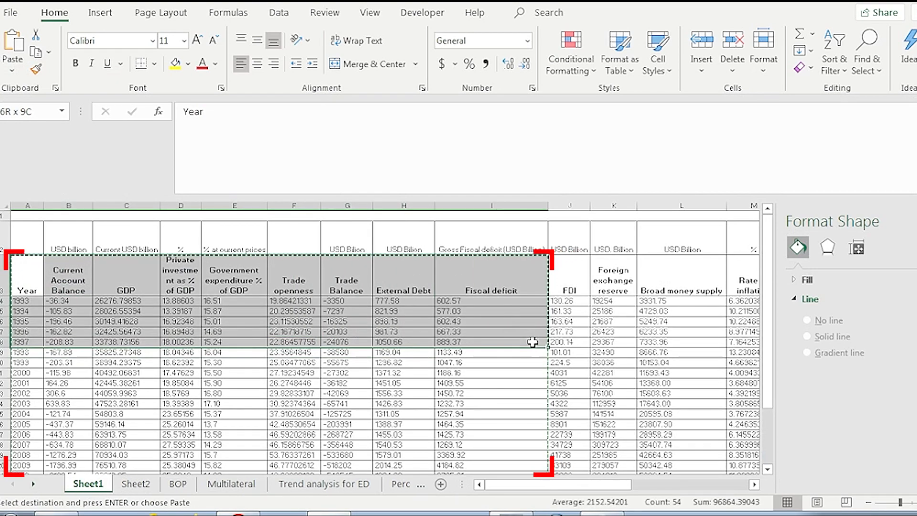
key("ctrl+shift+Down")
Switch to Stata and paste the copied data into the Data Editor, treating the first row as variable names
key("alt+Tab")
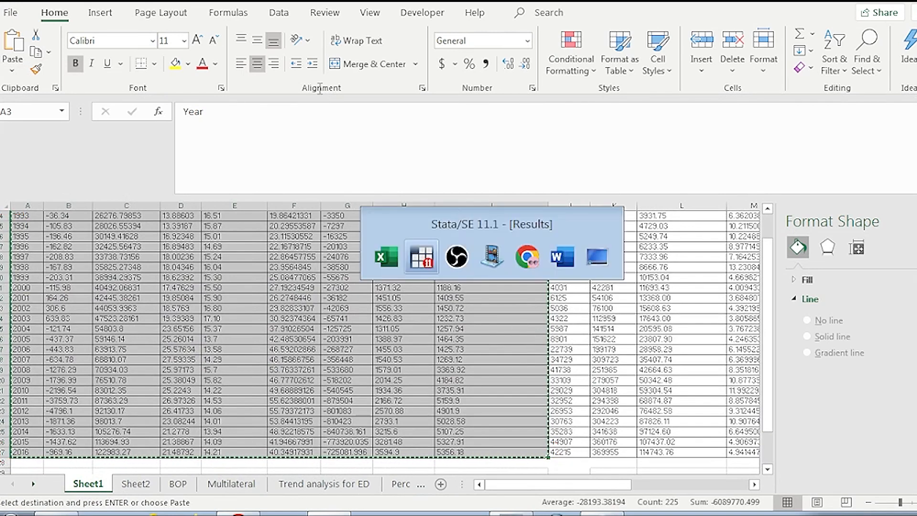
left_click(151, 24)
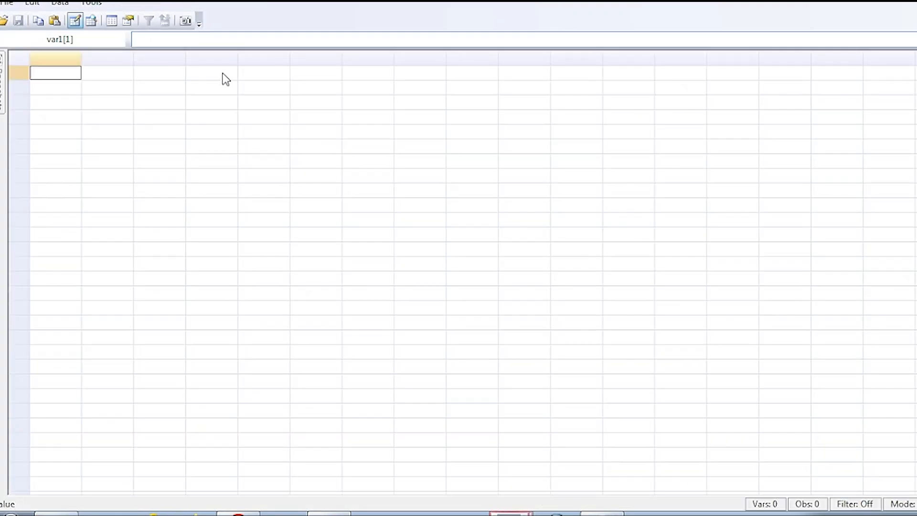
key("ctrl+v")
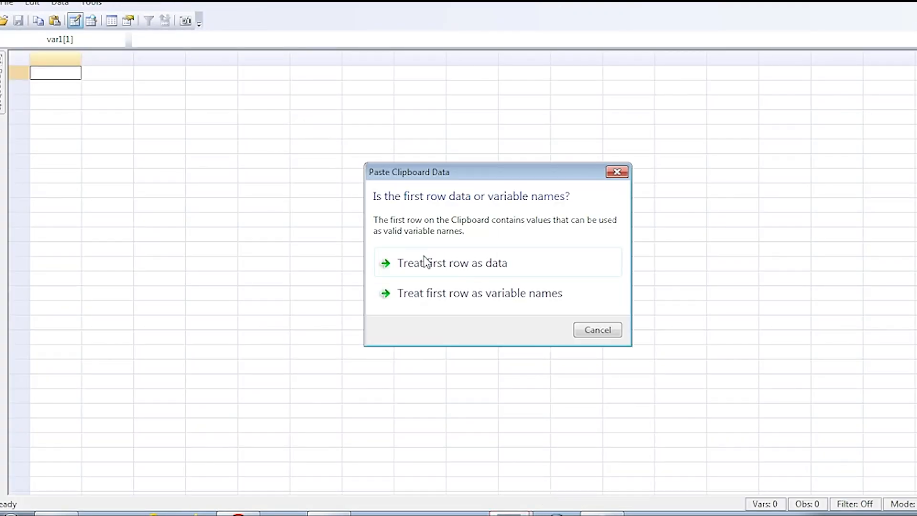
left_click(440, 292)
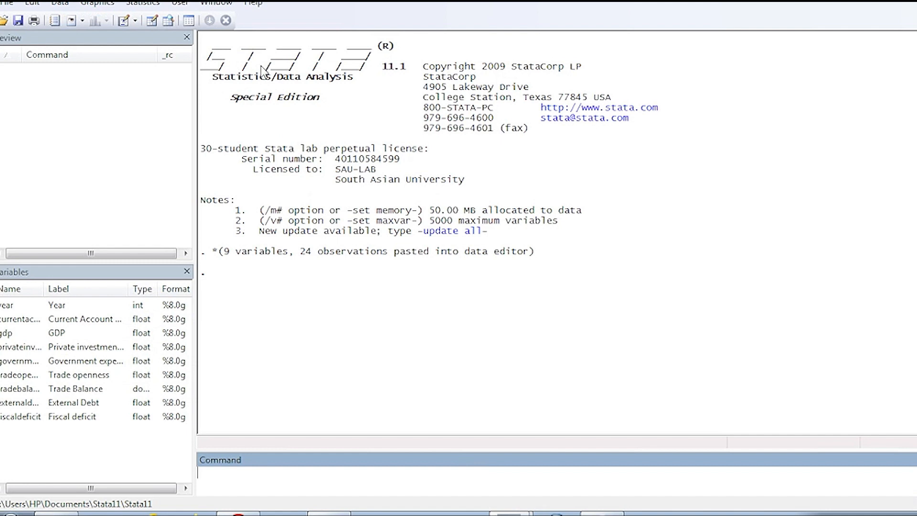
Declare the dataset to be time-series data with year as the time variable and Yearly as the time unit
left_click(142, 3)
mouse_move(176, 75)
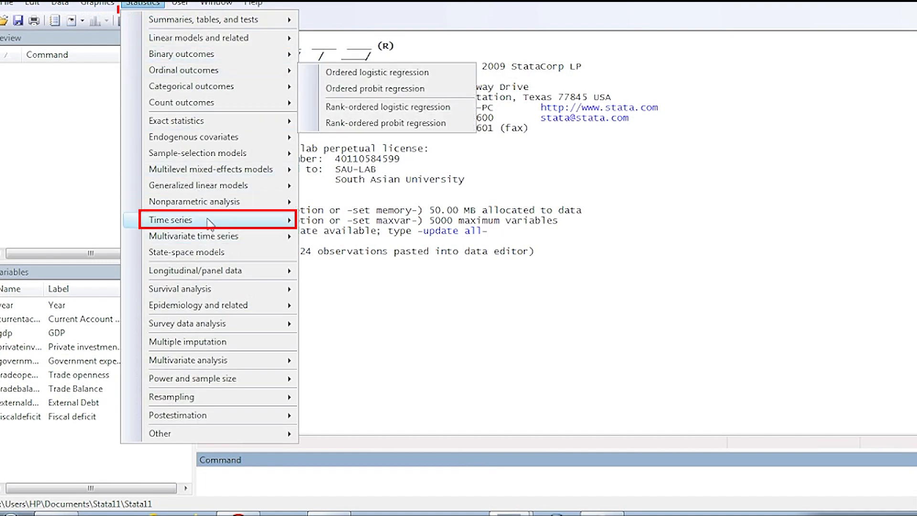
mouse_move(209, 220)
mouse_move(367, 223)
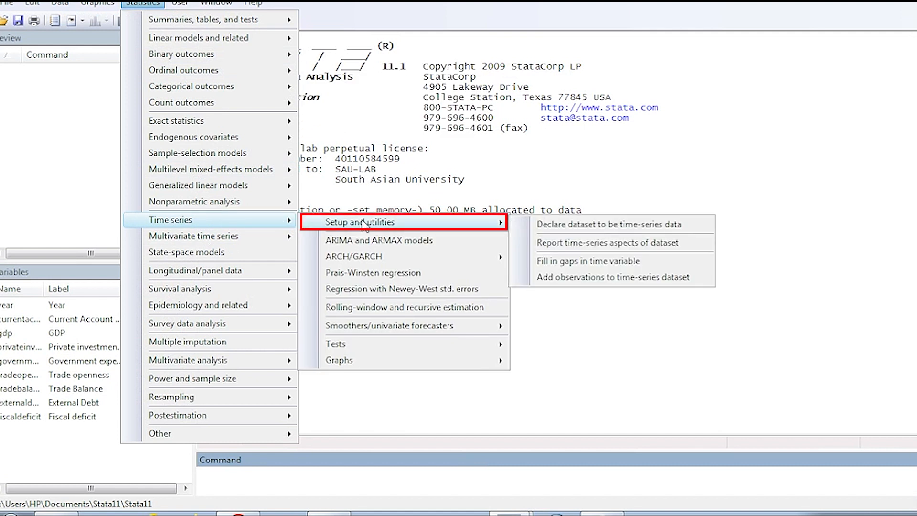
left_click(539, 230)
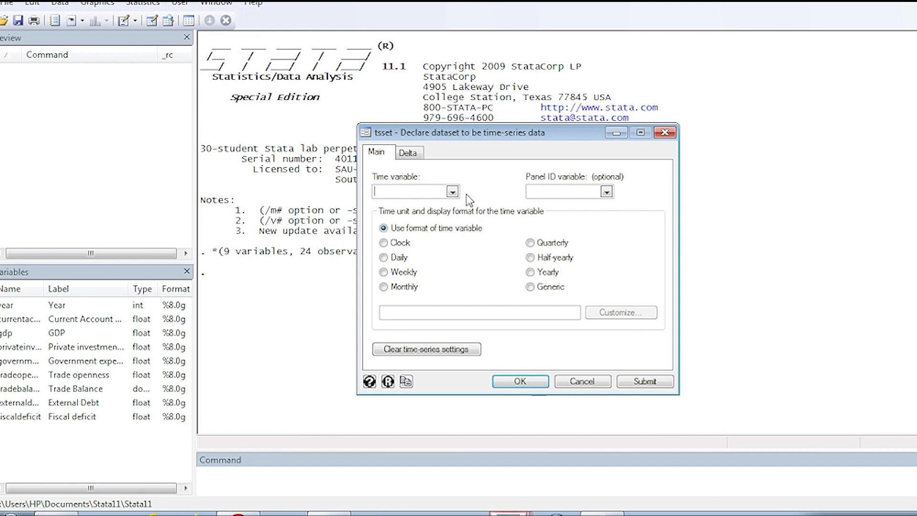
left_click(452, 192)
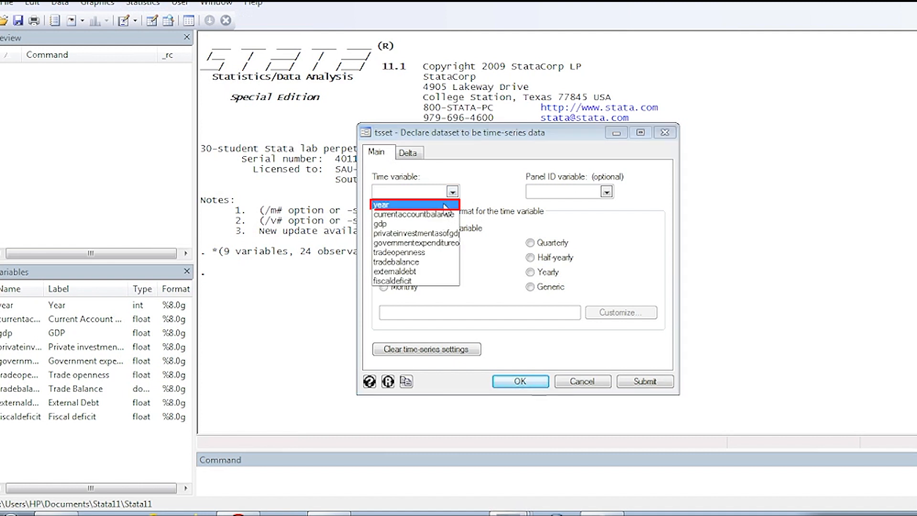
left_click(444, 205)
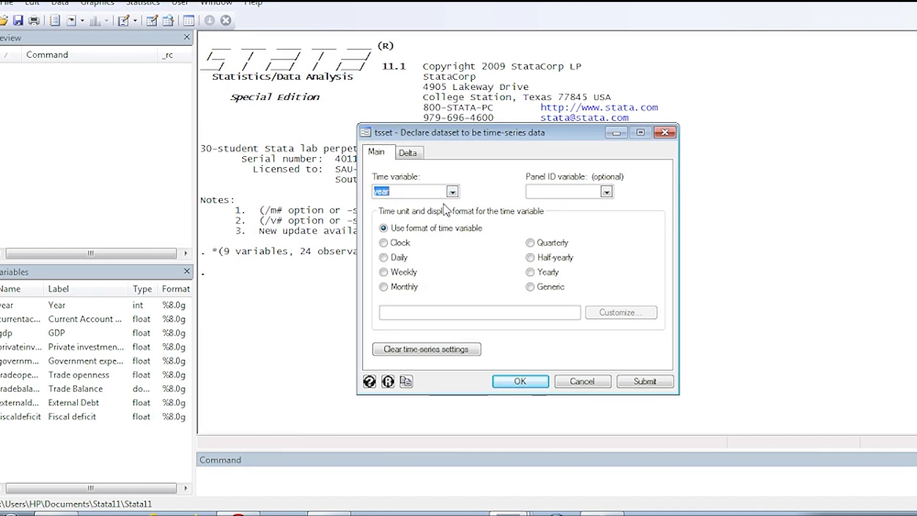
left_click(530, 272)
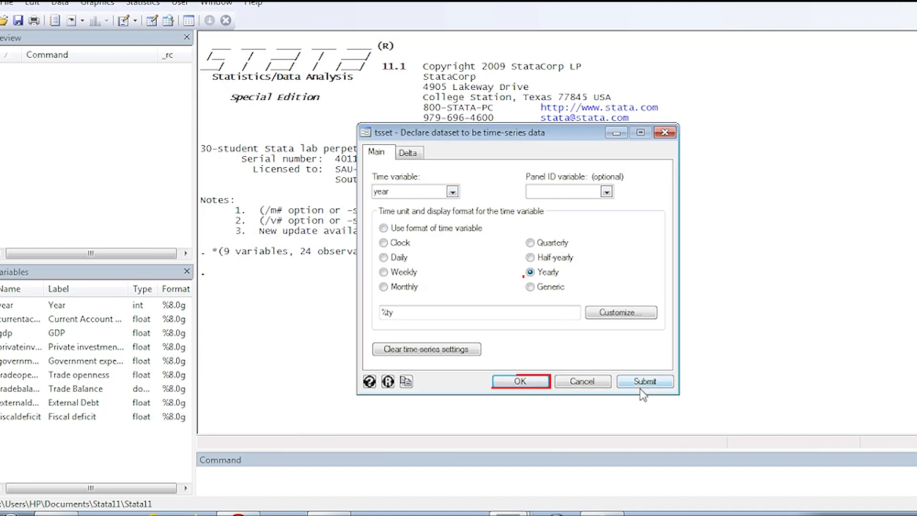
left_click(525, 382)
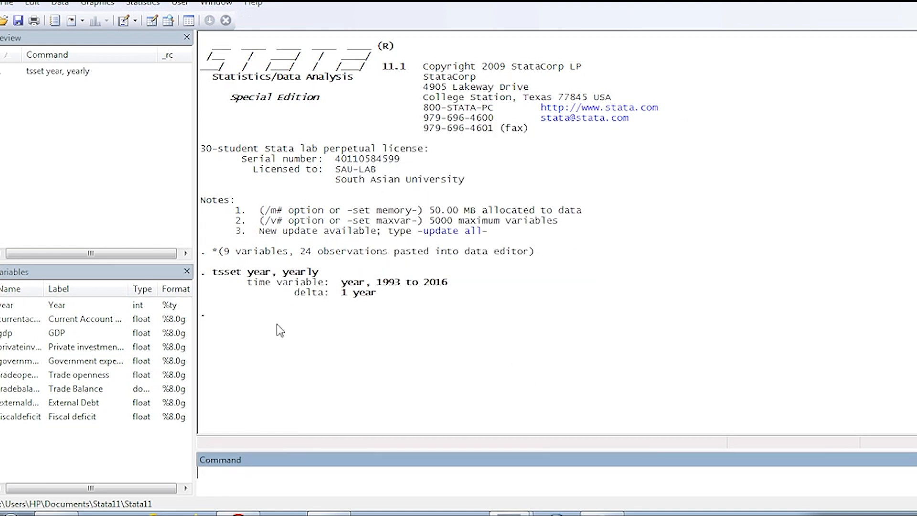
Run the command "tsset year, yearly" to make the same time-series declaration by command
type("tsset year, yearly")
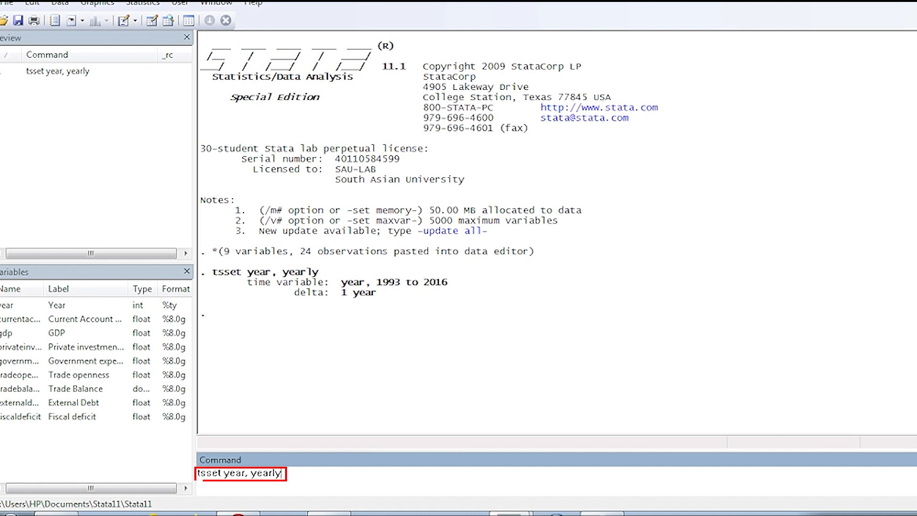
key("Return")
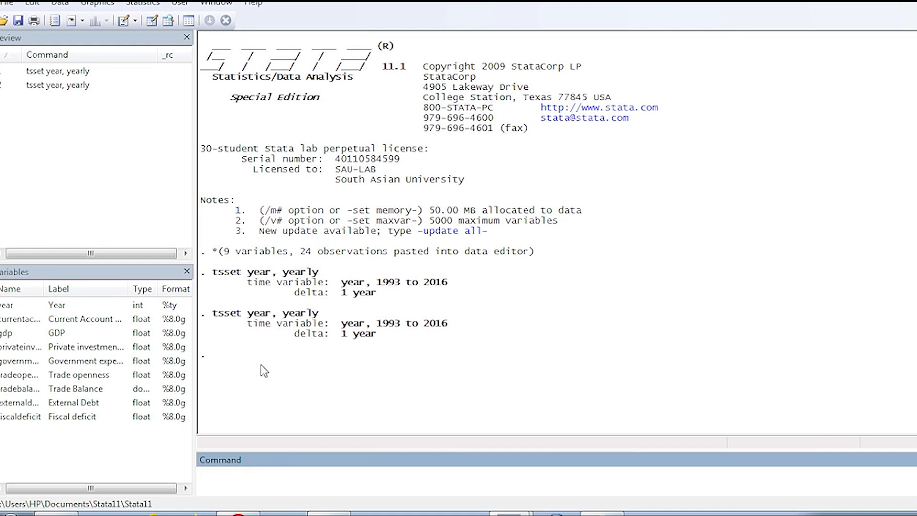
type("tsset year,monthly")
Create a time-series line plot of currentaccountbalance, draw it, and close the graph window
left_click(100, 4)
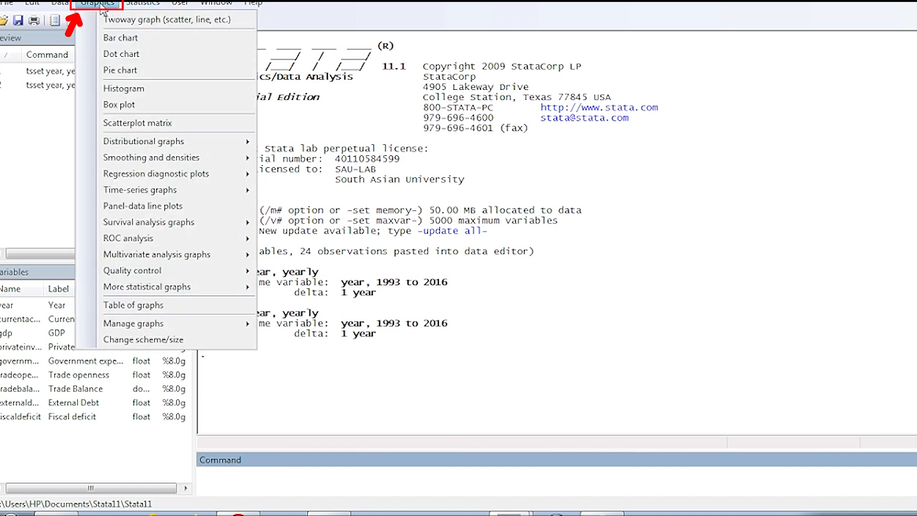
mouse_move(184, 191)
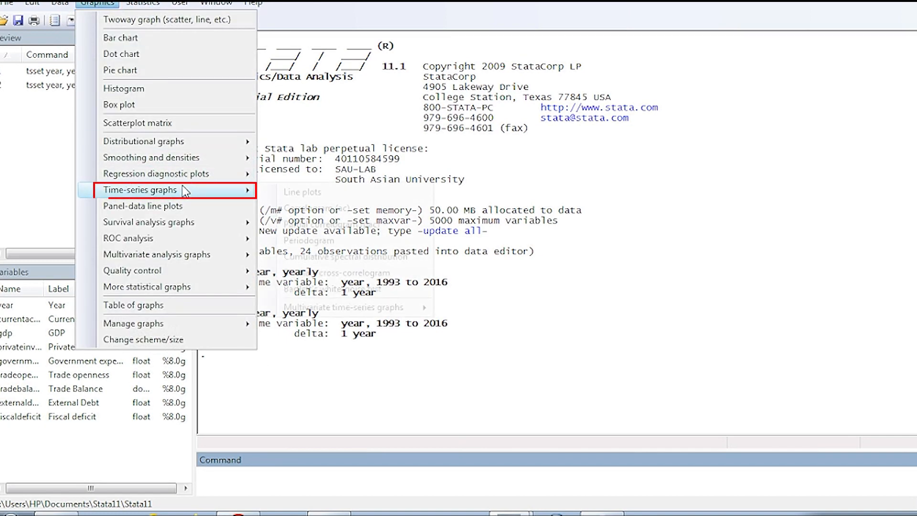
left_click(287, 191)
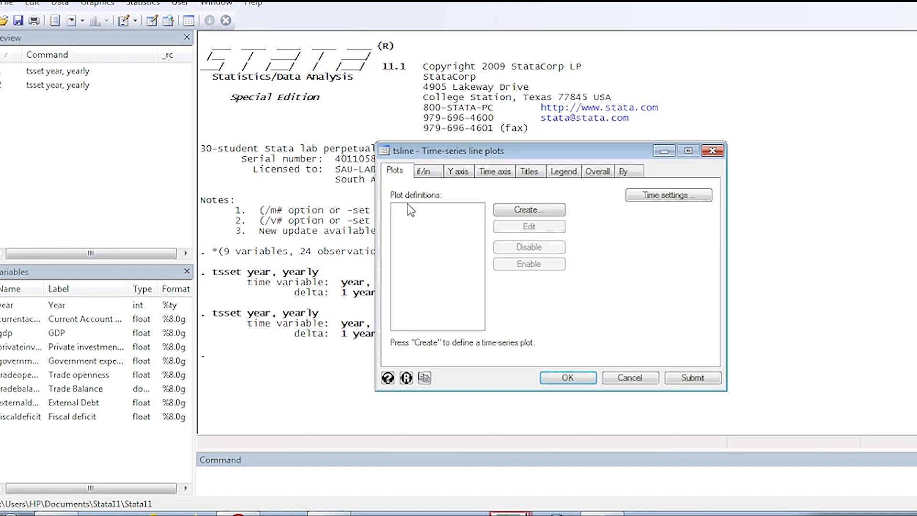
left_click(506, 210)
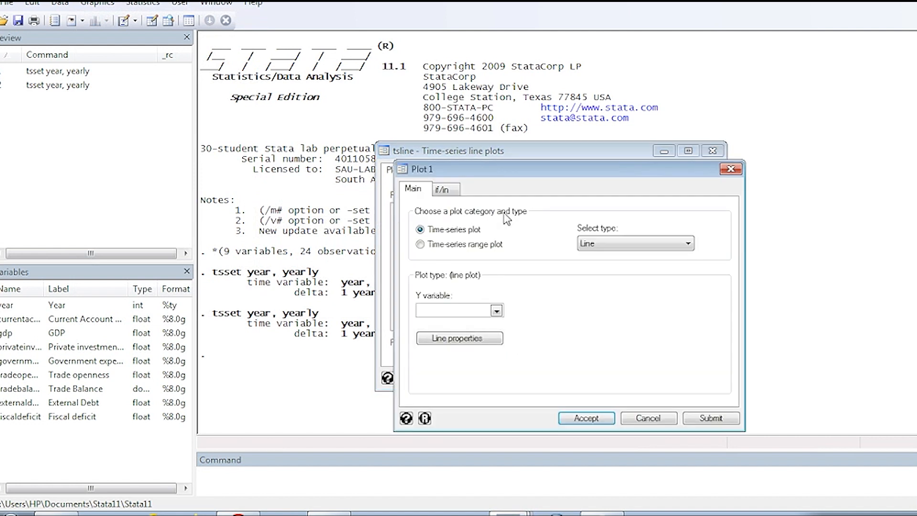
left_click(496, 312)
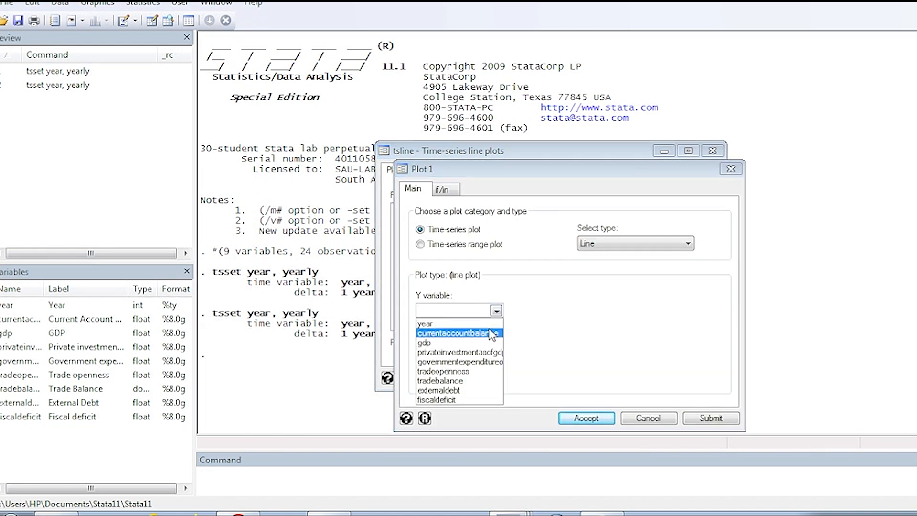
left_click(491, 332)
left_click(588, 417)
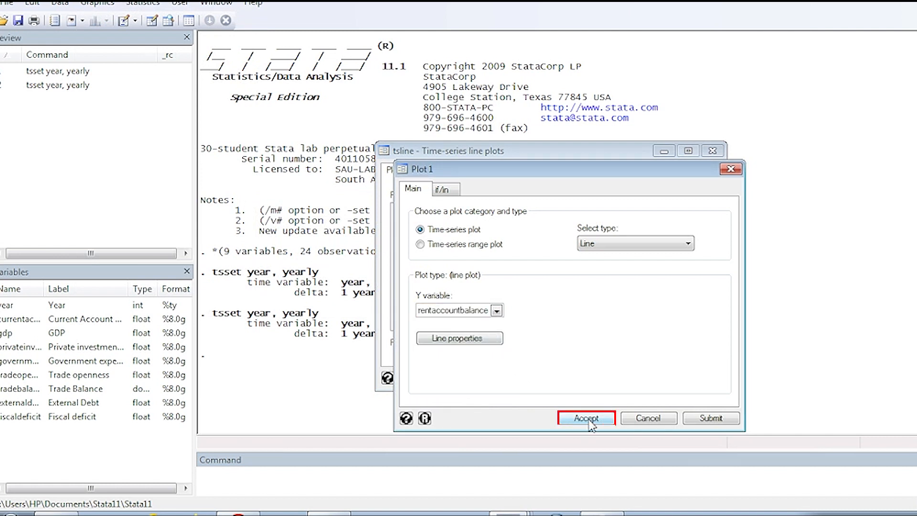
left_click(693, 378)
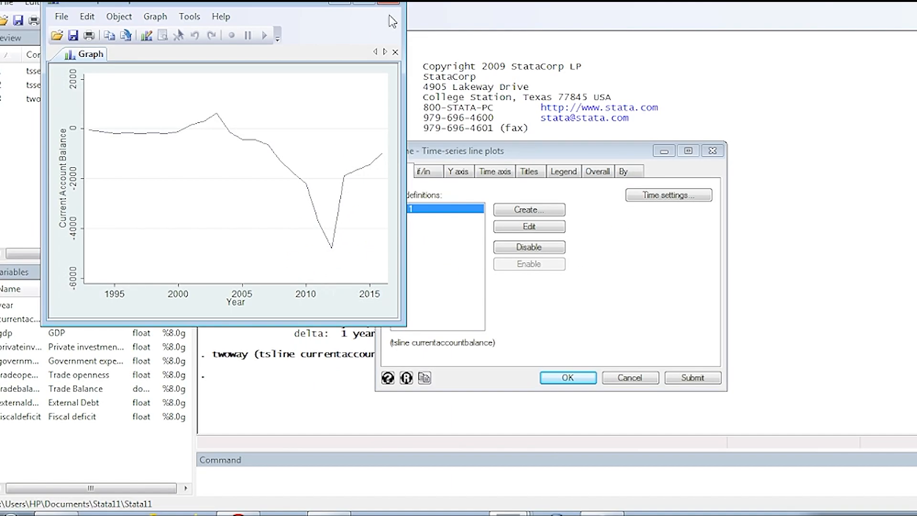
left_click(391, 4)
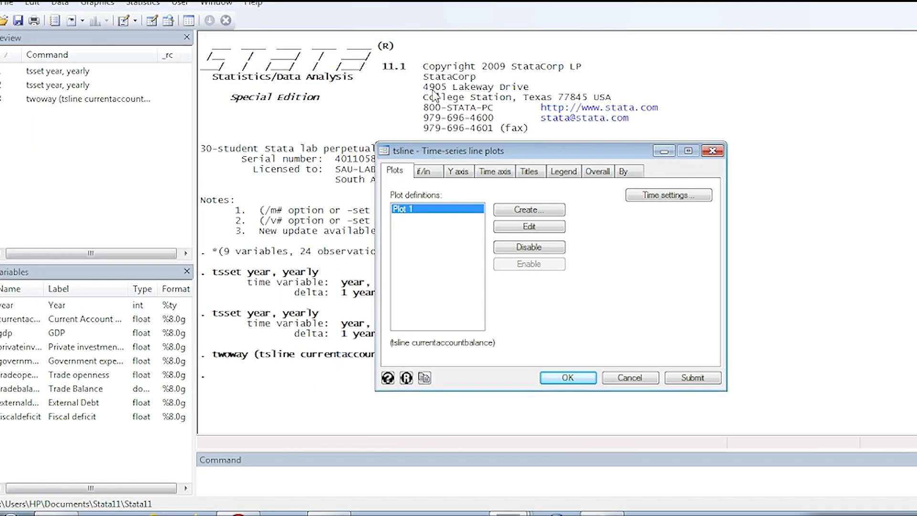
Add a second time-series line plot for gdp, draw both series together, and close the graph window
left_click(536, 211)
left_click(496, 311)
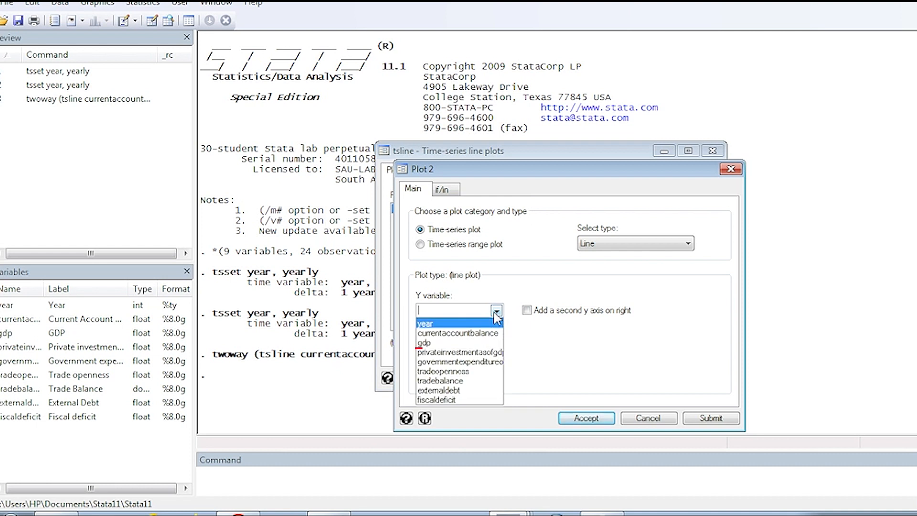
left_click(486, 343)
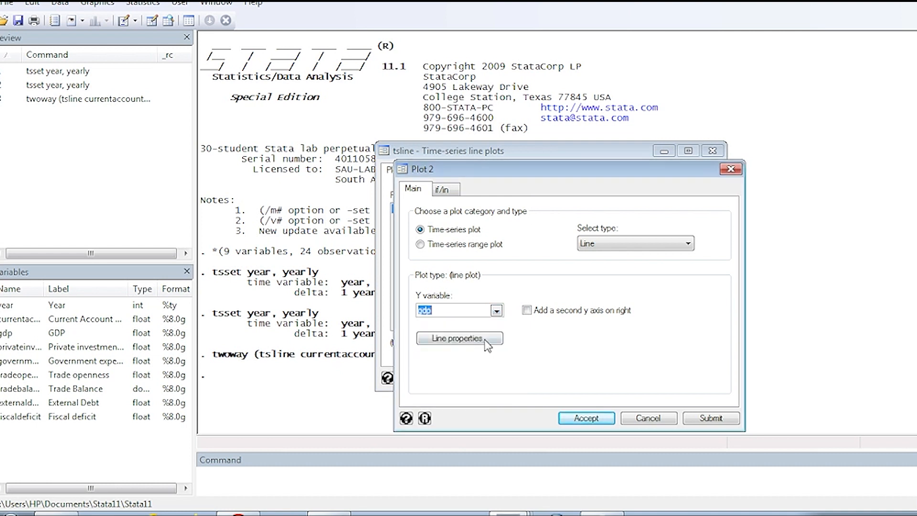
left_click(598, 420)
left_click(684, 377)
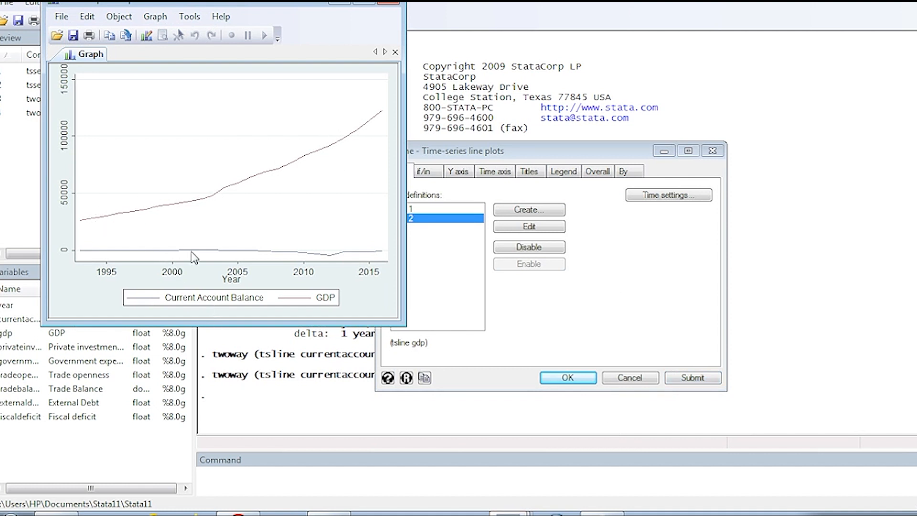
left_click(395, 3)
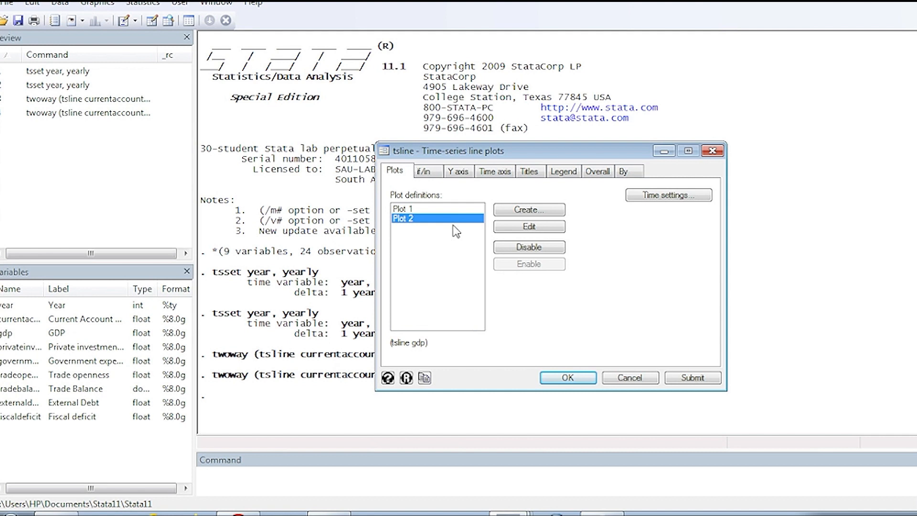
Disable Plot 2 and redraw the graph with only the current account balance line
left_click(529, 246)
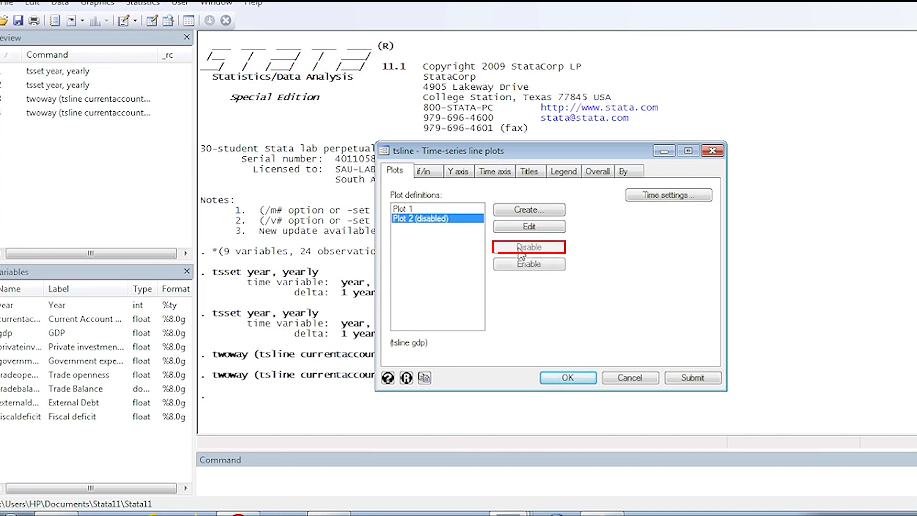
left_click(685, 380)
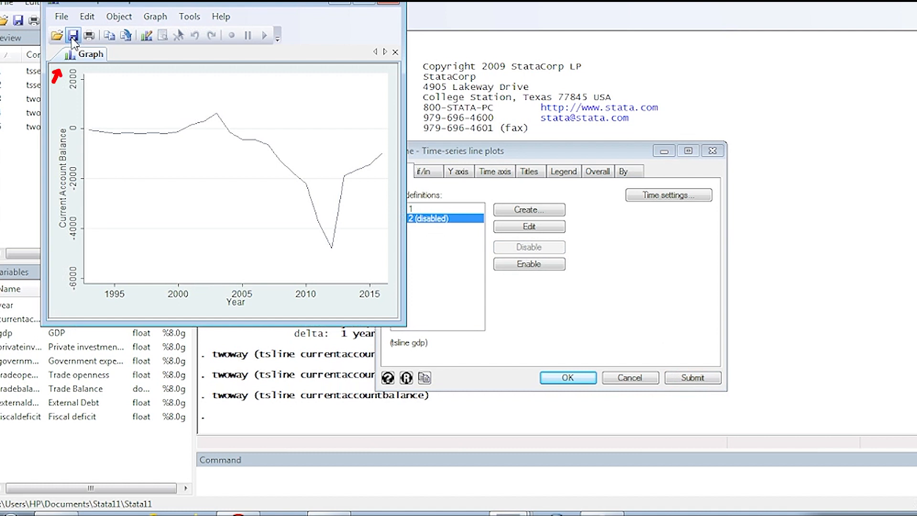
Save the current account balance graph as a Stata Graph file named Graph, replacing the existing file
left_click(73, 37)
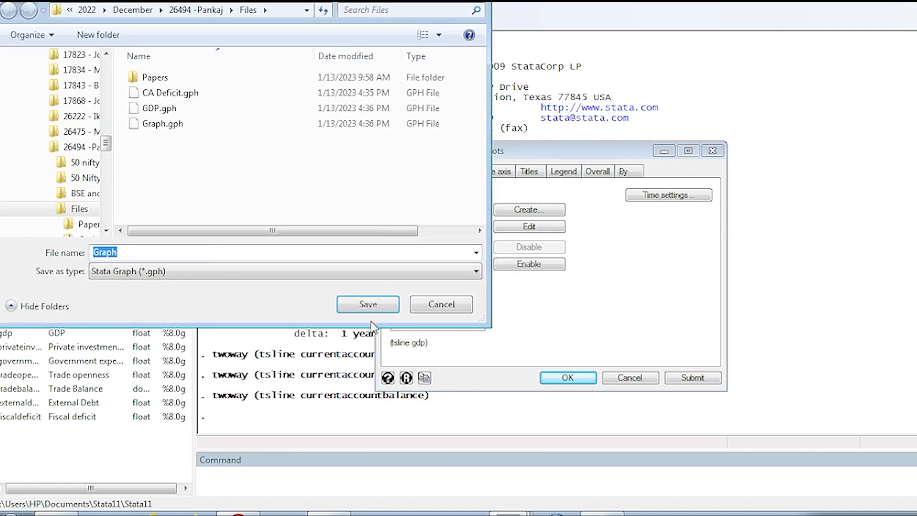
left_click(368, 304)
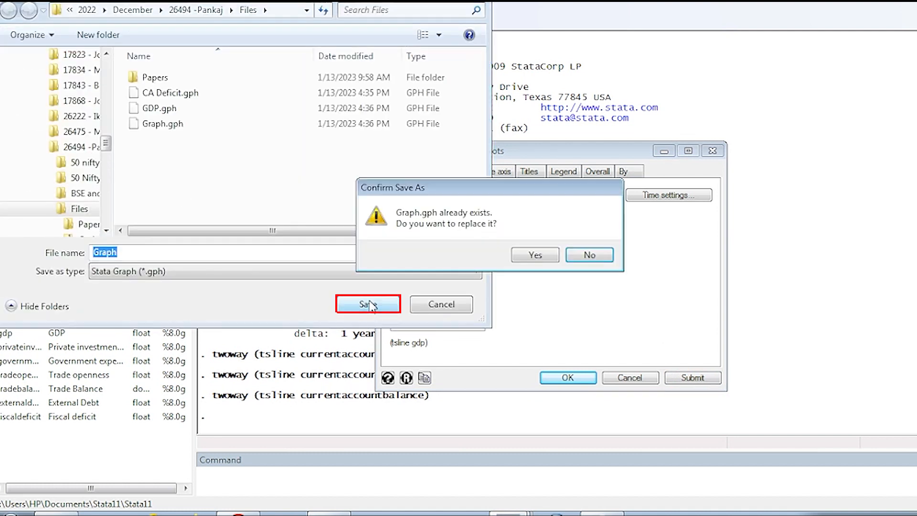
left_click(551, 253)
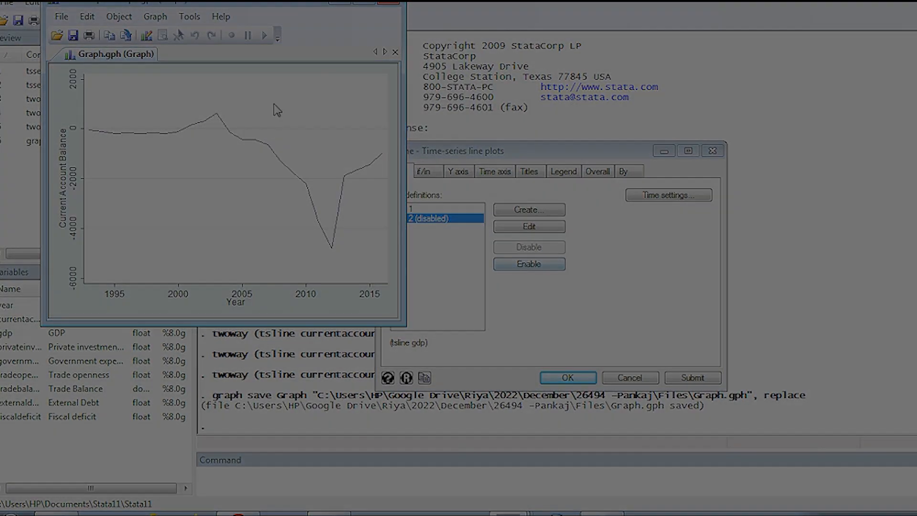